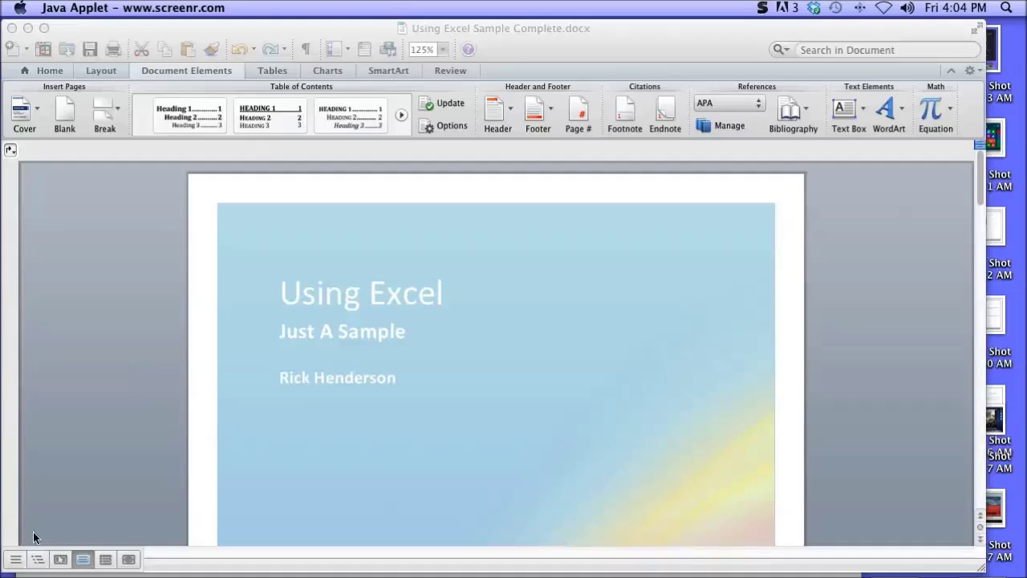
# Bring the Word report forward and place the cursor right after 'Windows 2007.' on page 2.
pyautogui.click(84, 412)
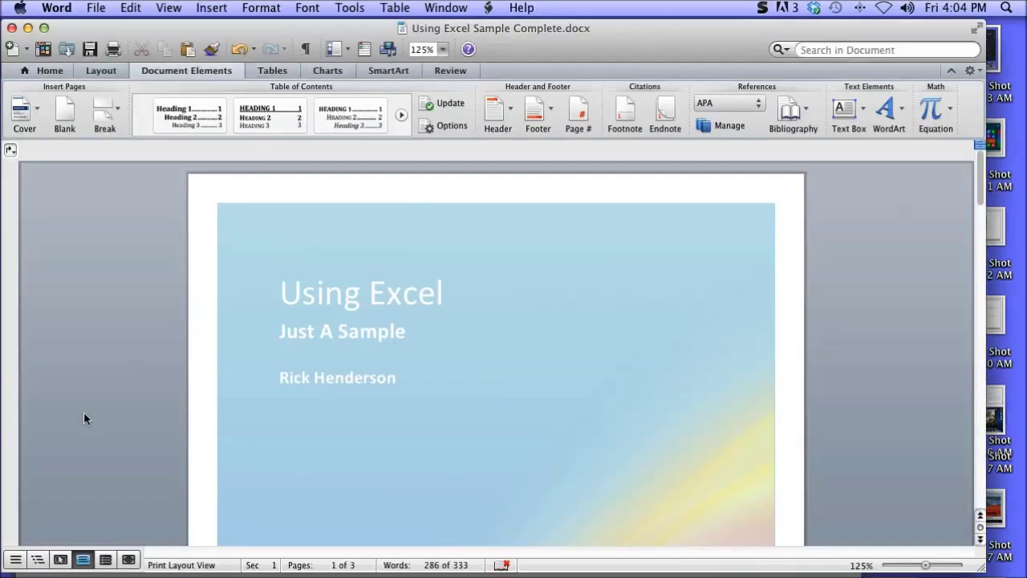
pyautogui.scroll(-15, 83, 411)
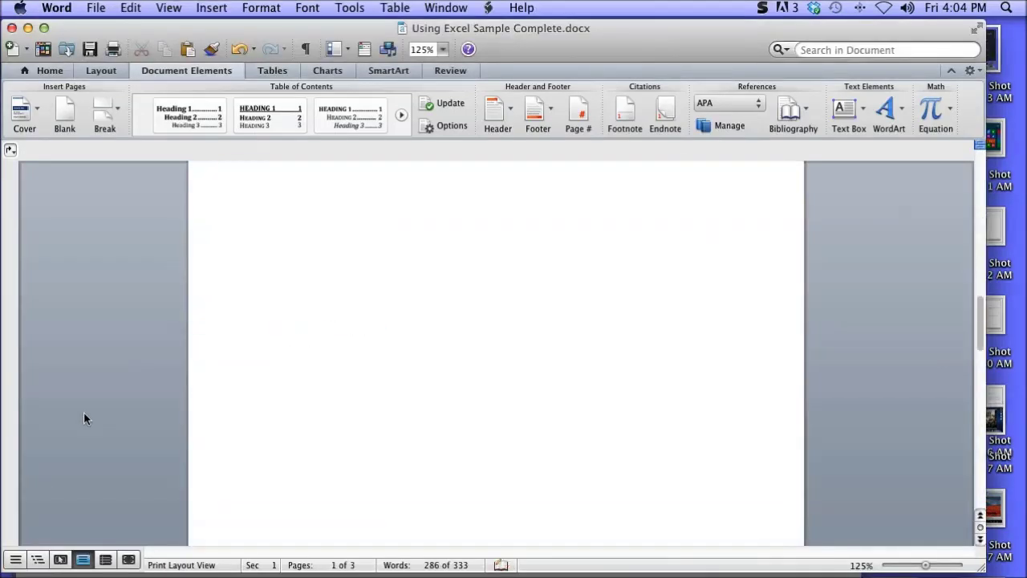
pyautogui.scroll(-10, 84, 413)
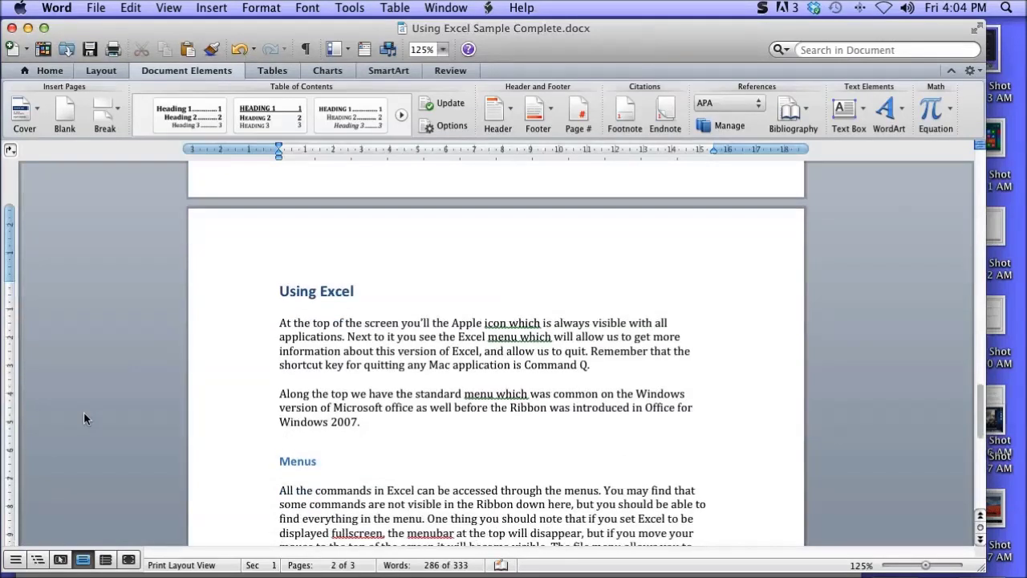
pyautogui.click(377, 420)
pyautogui.click(162, 71)
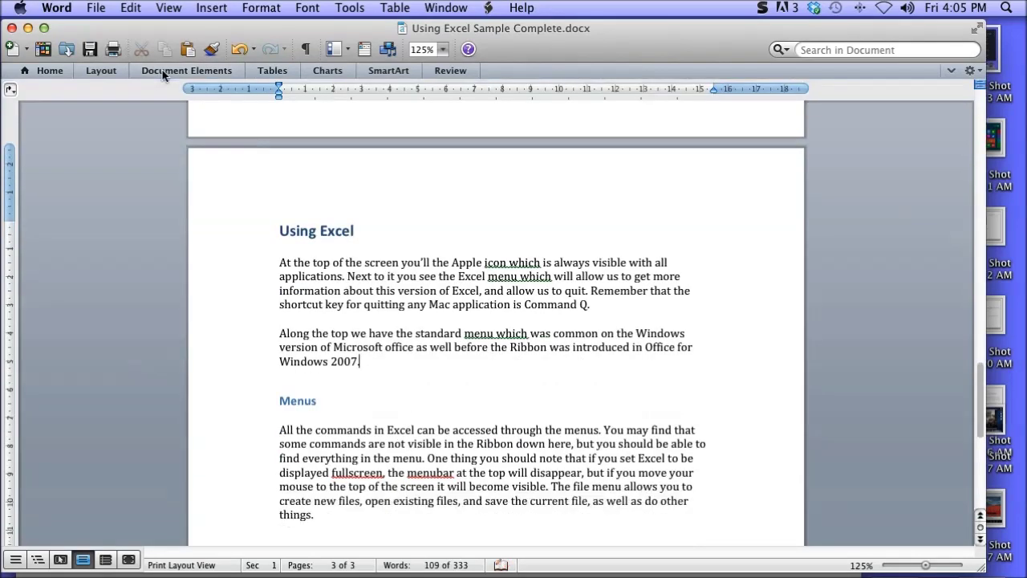
pyautogui.click(162, 70)
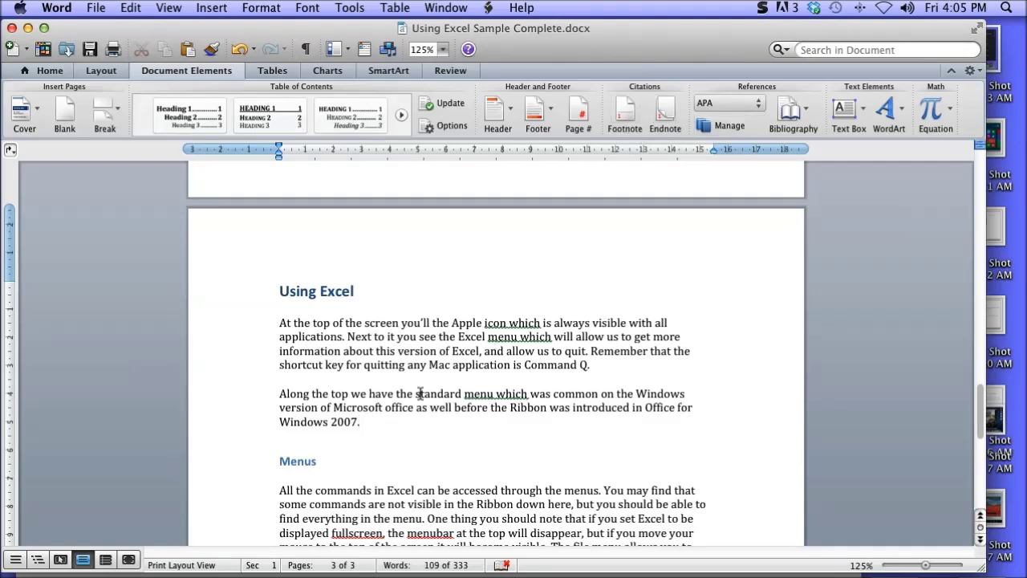
# Insert a footnote after 'Windows 2007.' reading 'A funny comment'.
pyautogui.click(627, 119)
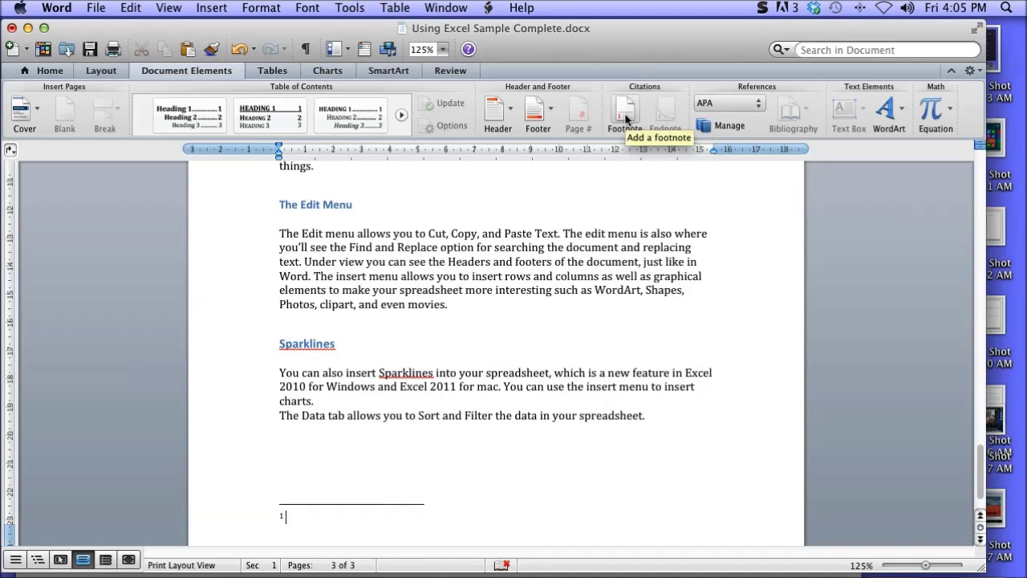
pyautogui.write('A funny comment.')
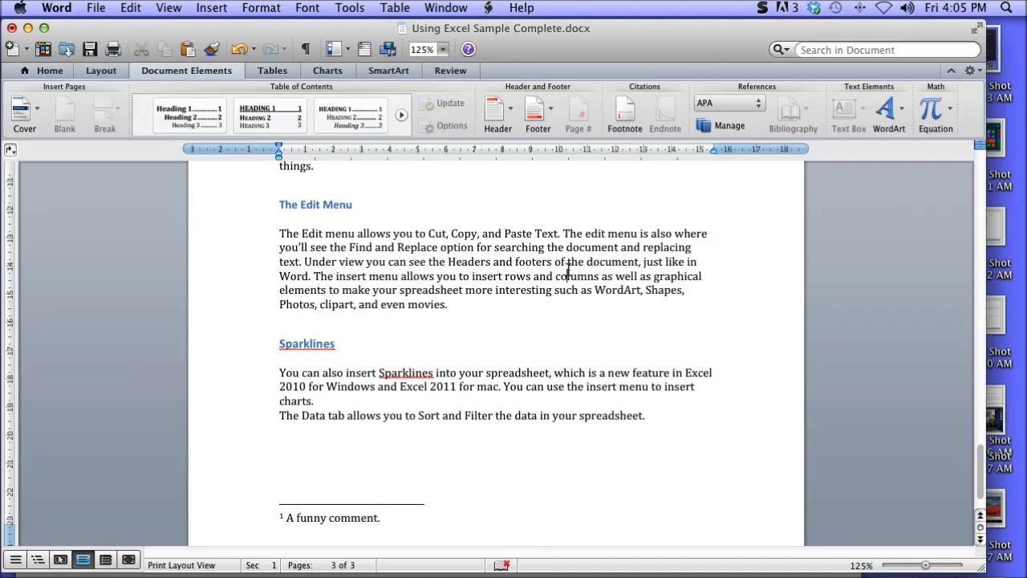
pyautogui.click(568, 273)
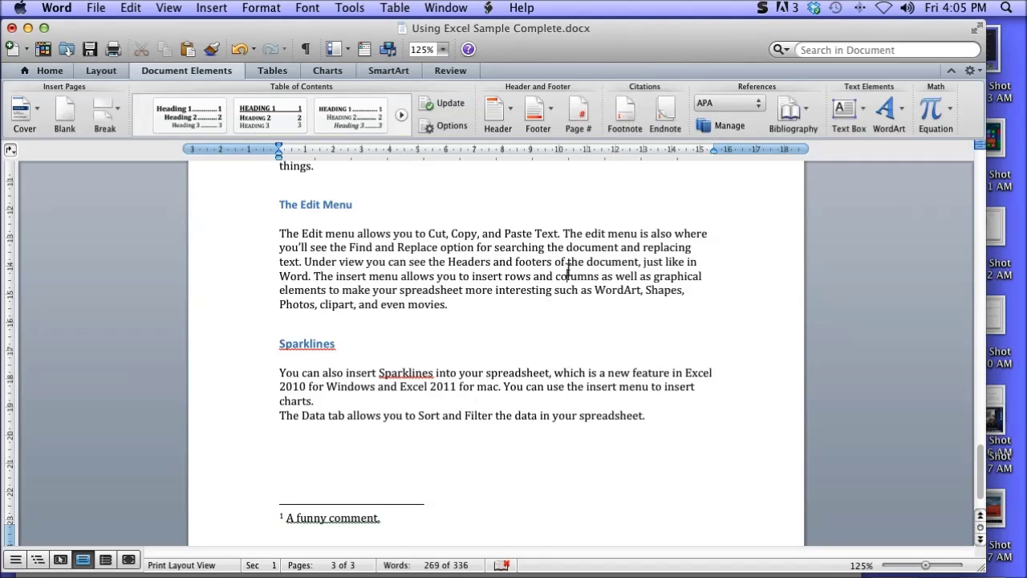
# Place the cursor after 'things.' in the Menus paragraph.
pyautogui.scroll(3, 568, 273)
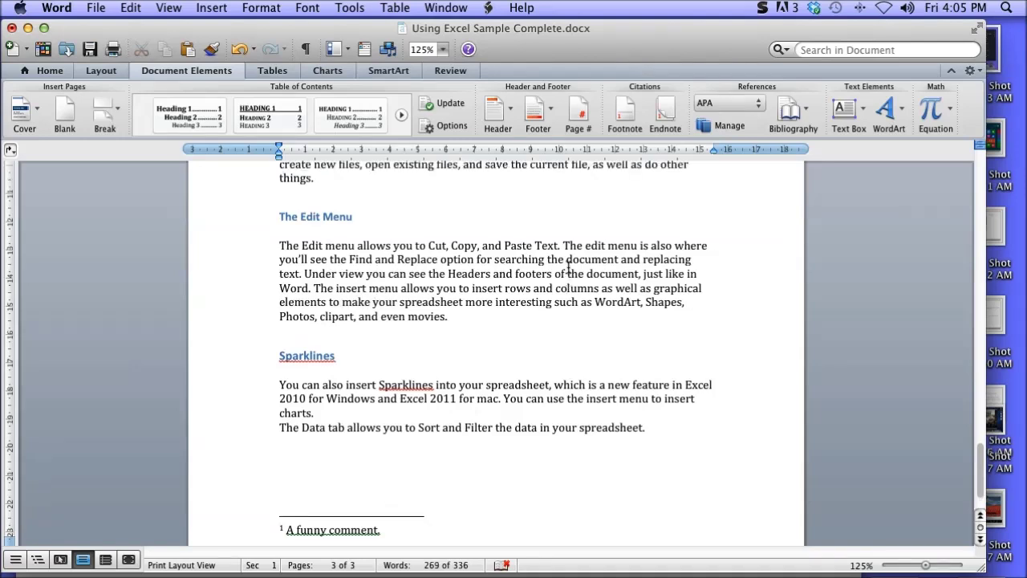
pyautogui.scroll(-3, 568, 267)
pyautogui.scroll(-2, 568, 267)
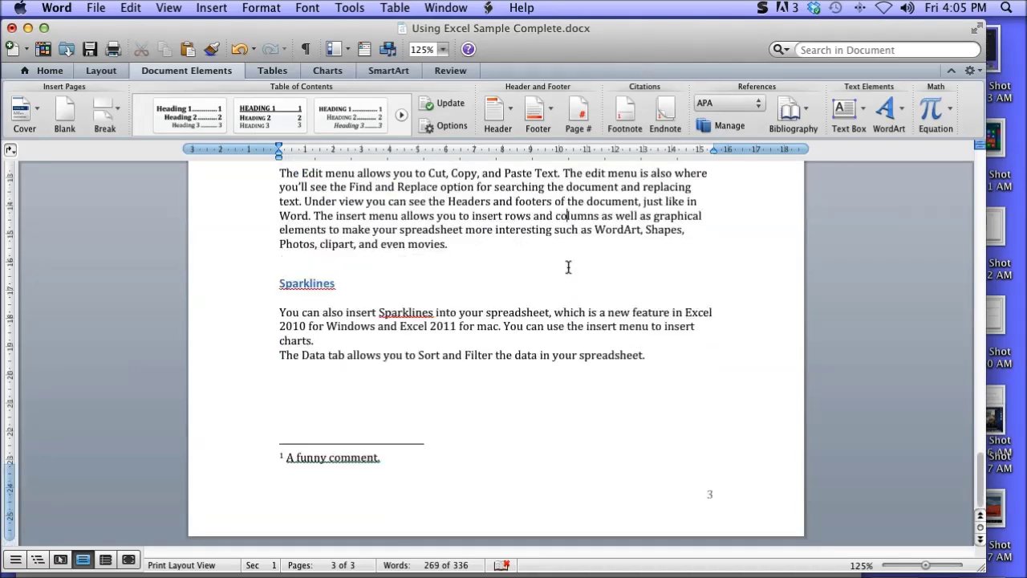
pyautogui.scroll(10, 568, 266)
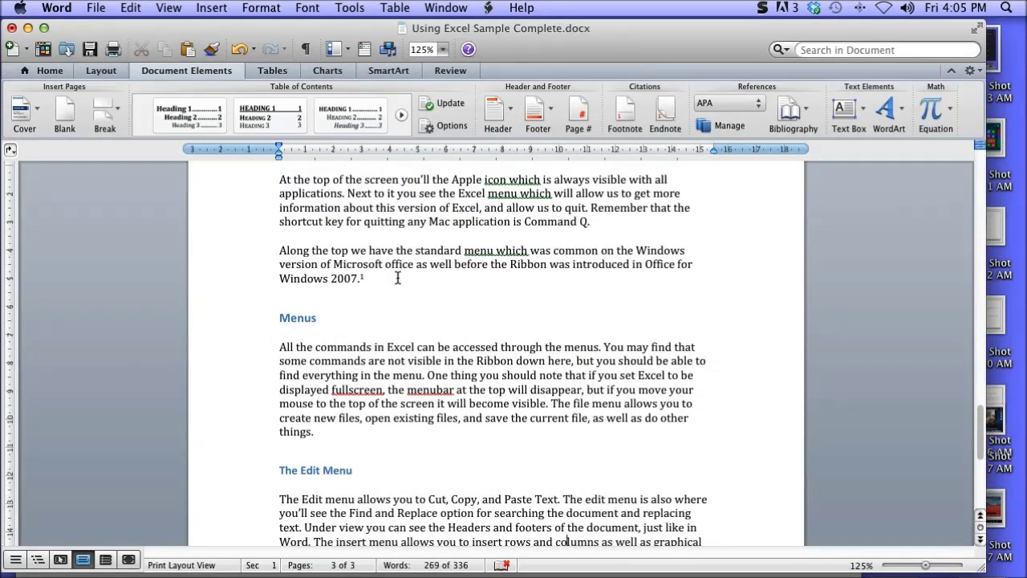
pyautogui.click(342, 430)
# Set the citation style to MLA and show the document's citations list.
pyautogui.click(756, 107)
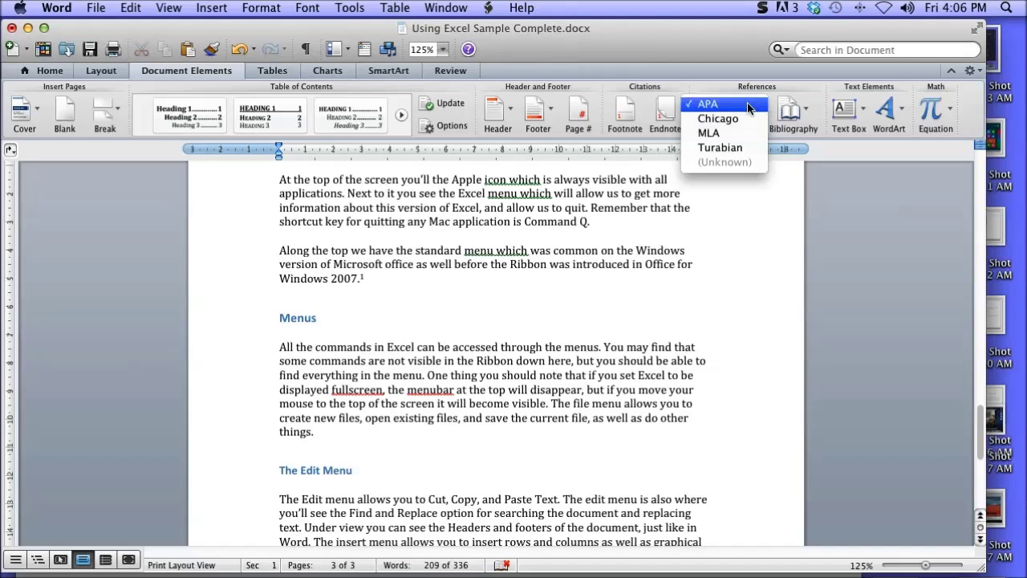
pyautogui.press('Escape')
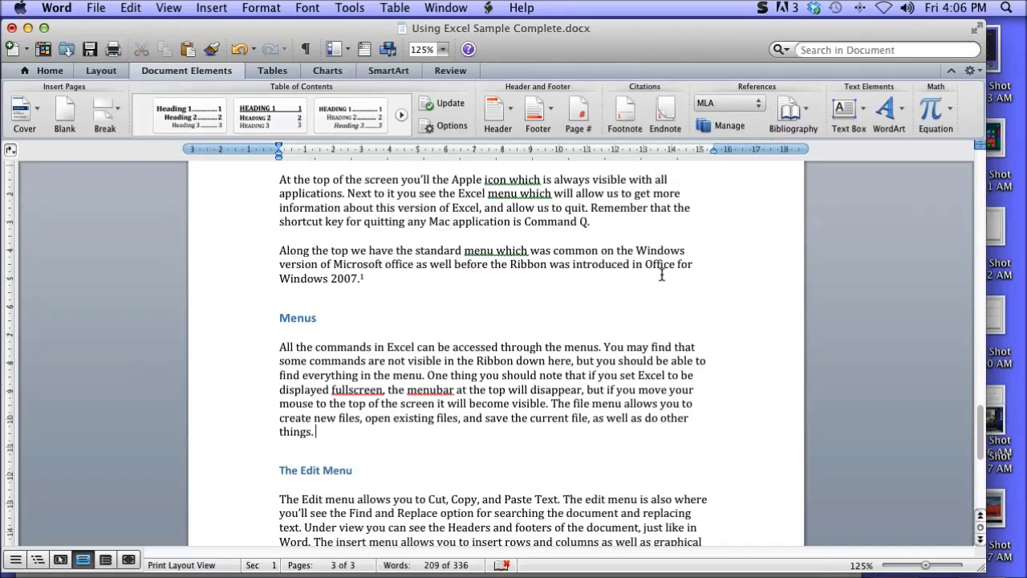
pyautogui.click(733, 128)
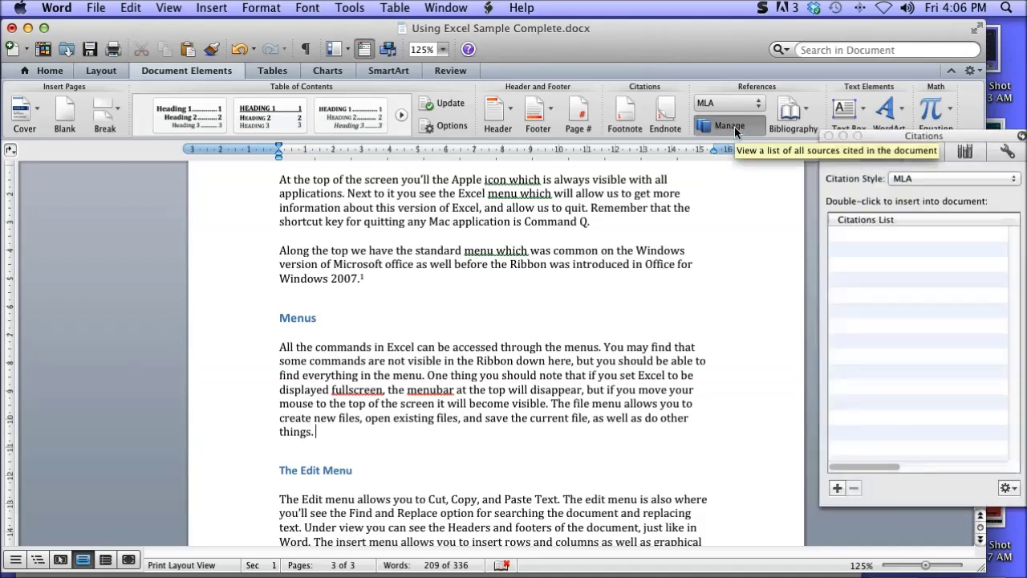
# Move the Citations panel beside the page and start a new Book citation source.
pyautogui.moveTo(911, 138); pyautogui.dragTo(786, 111)
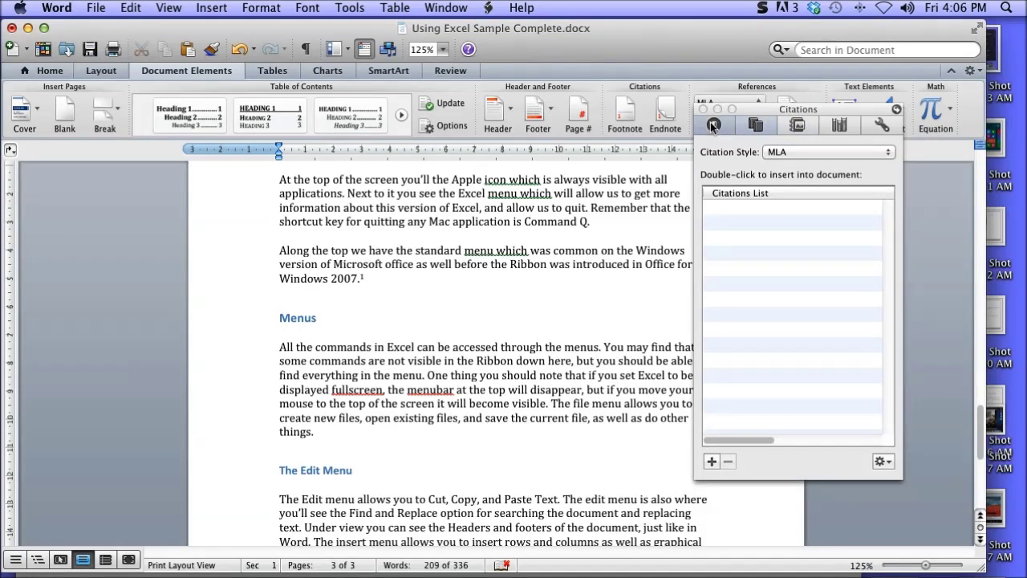
pyautogui.click(778, 126)
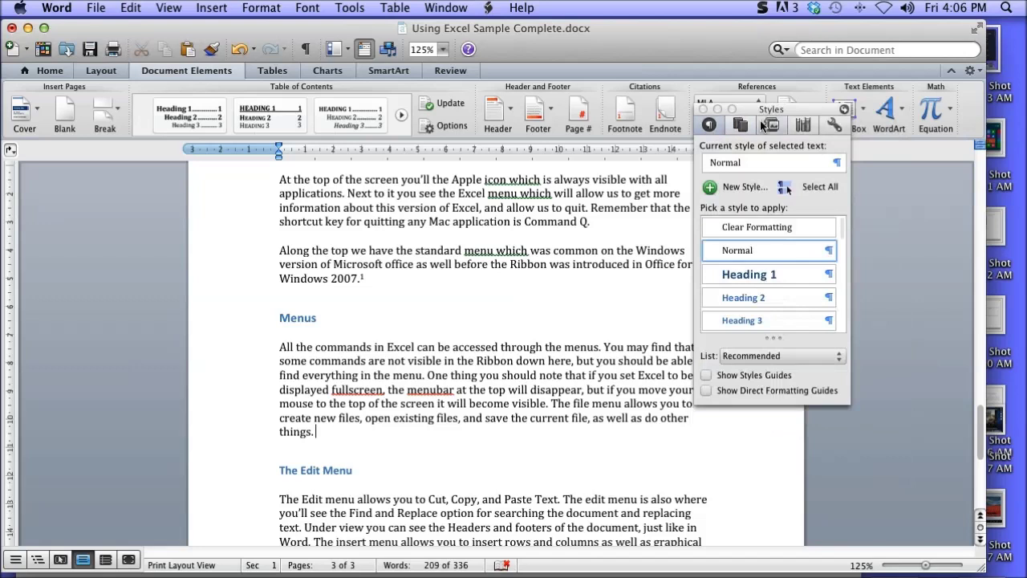
pyautogui.click(755, 126)
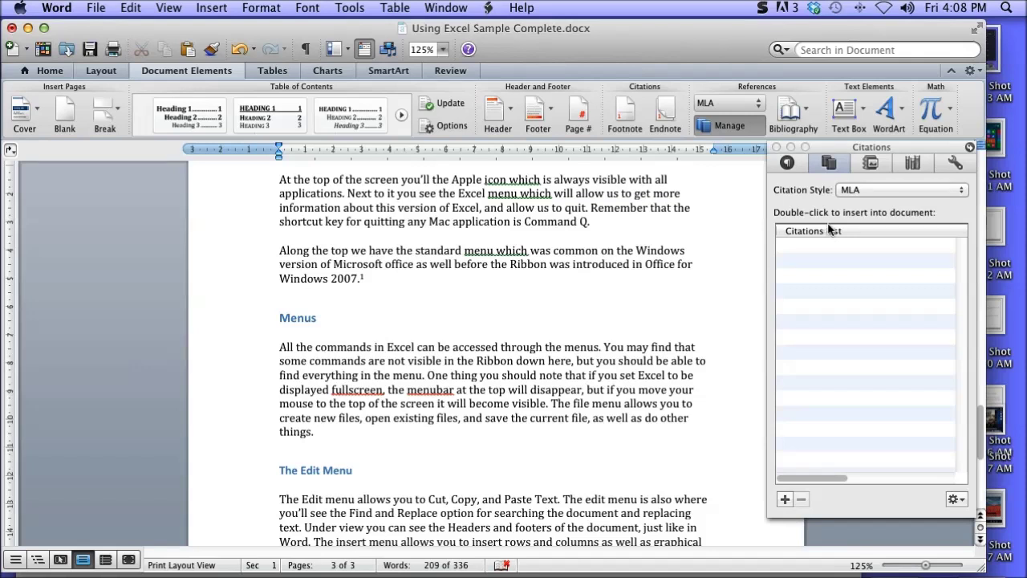
pyautogui.click(784, 500)
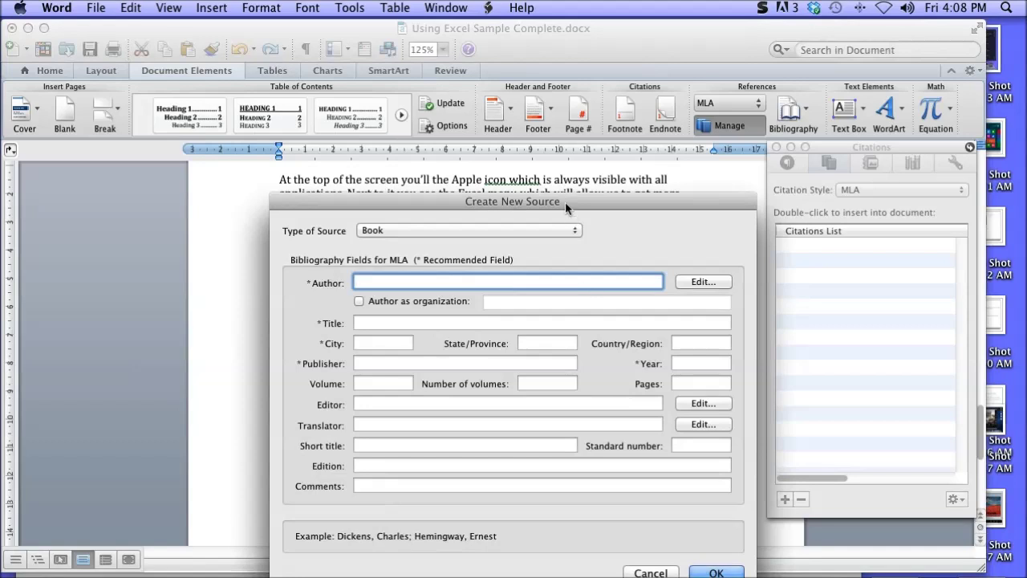
# Enter author Evans and title 'Technology In Action' in the new source form.
pyautogui.moveTo(565, 201); pyautogui.dragTo(489, 100)
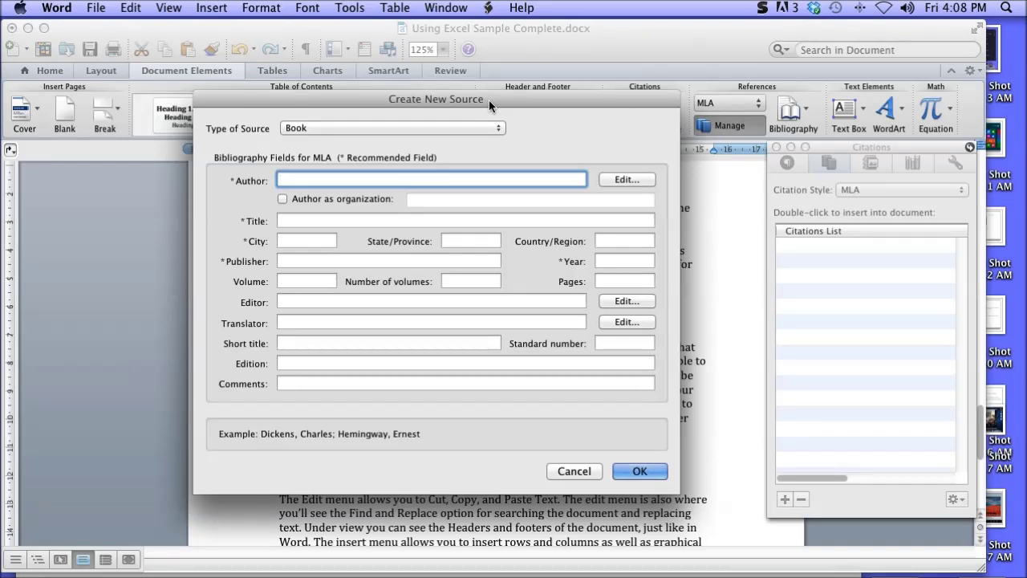
pyautogui.write('Martin Evans')
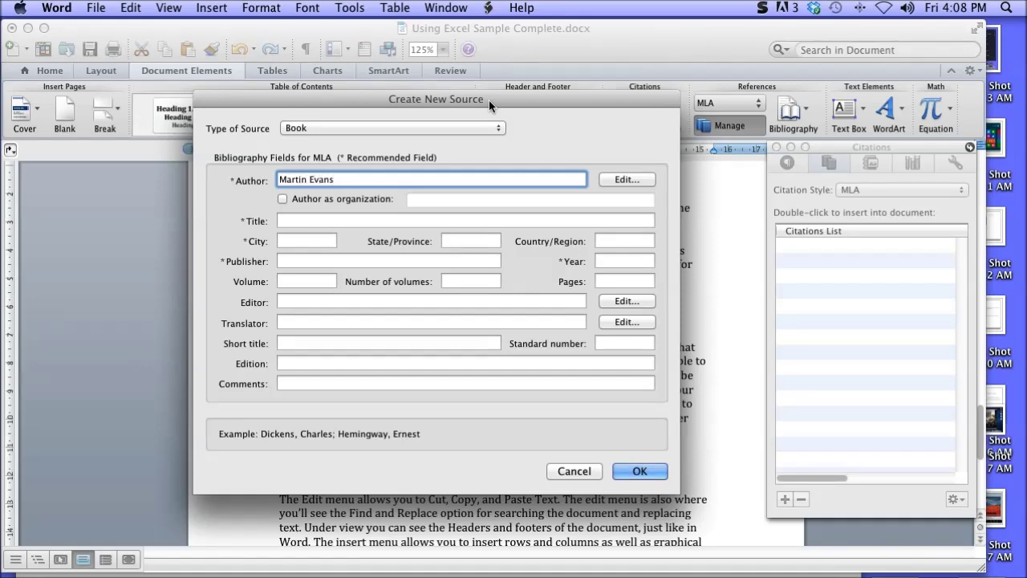
pyautogui.click(403, 222)
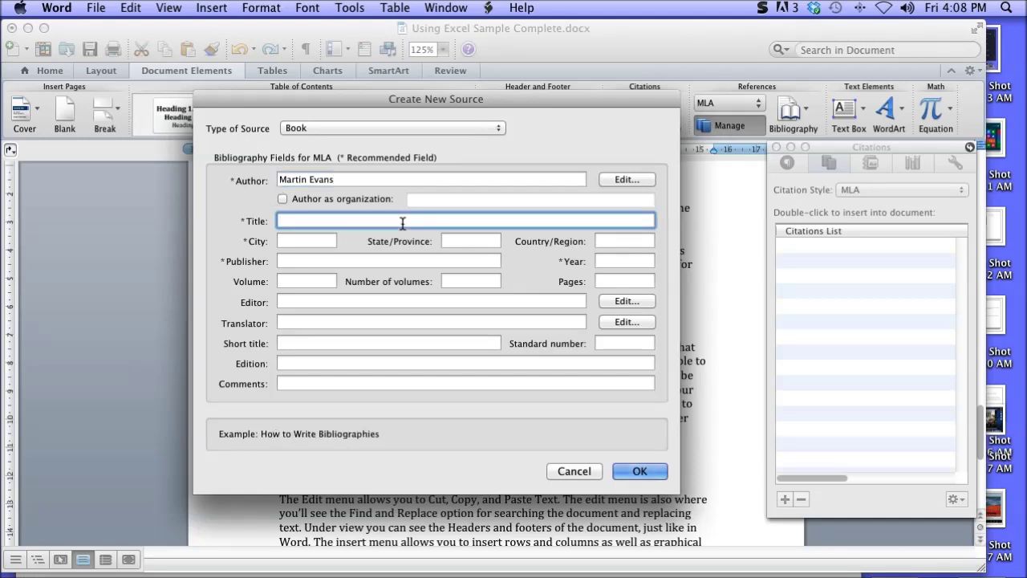
pyautogui.write('Technolgy')
pyautogui.press('BackSpace')
pyautogui.press('BackSpace')
pyautogui.write('ogy In Action')
# Fill in city Upper Saddle River, country USA, publisher Pearson and year 2013.
pyautogui.press('Tab')
pyautogui.write('Mac')
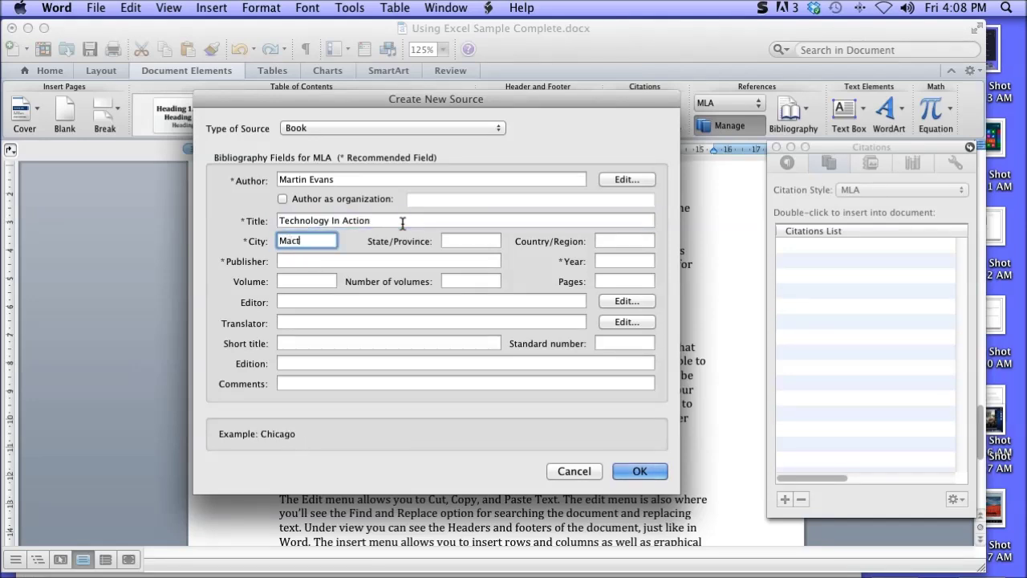
pyautogui.press('BackSpace')
pyautogui.write('s')
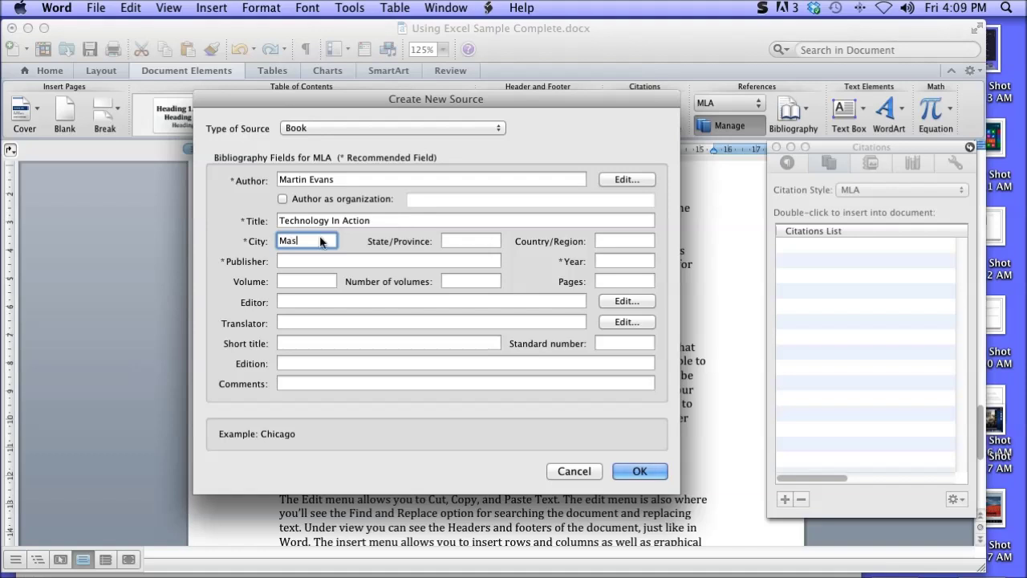
pyautogui.press('BackSpace')
pyautogui.press('BackSpace')
pyautogui.press('BackSpace')
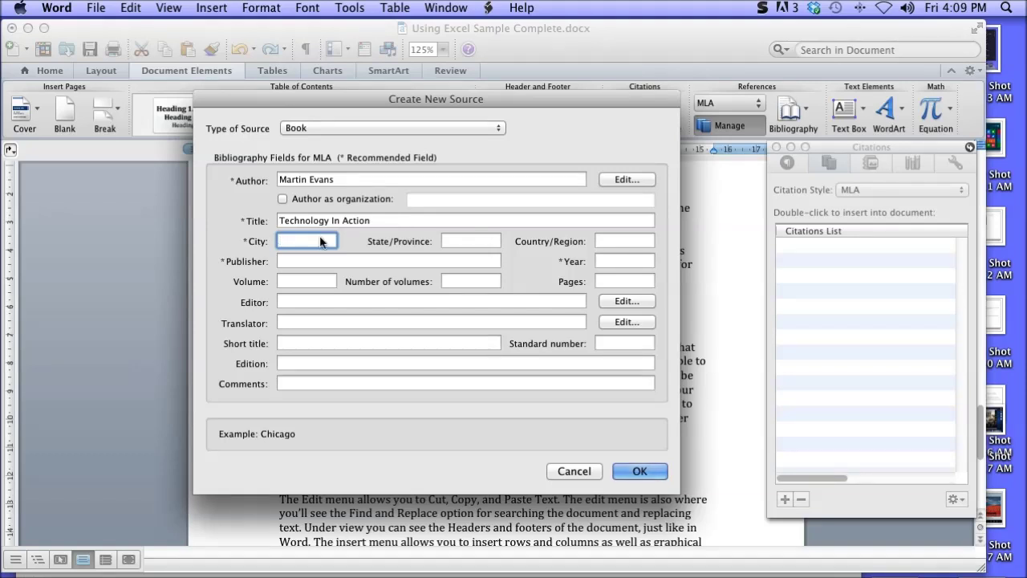
pyautogui.write('Upper Saddle River')
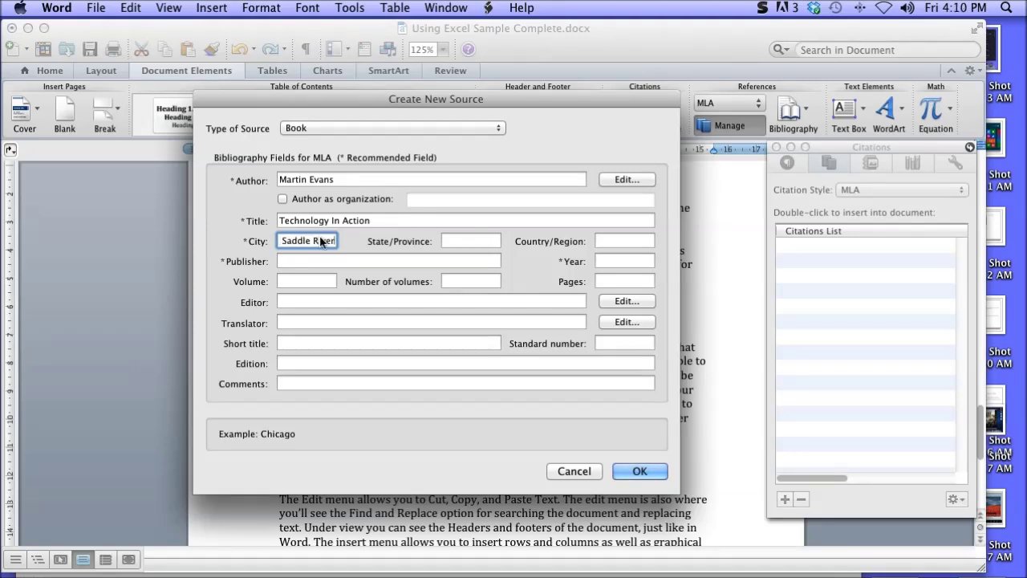
pyautogui.press('Tab')
pyautogui.press('Tab')
pyautogui.write('USA')
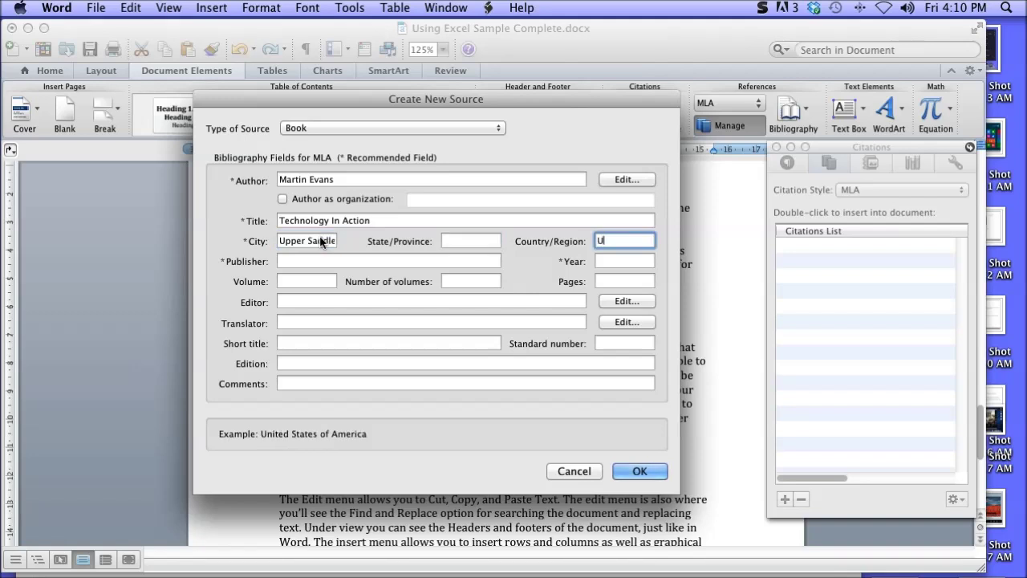
pyautogui.click(363, 262)
pyautogui.write('Pearson')
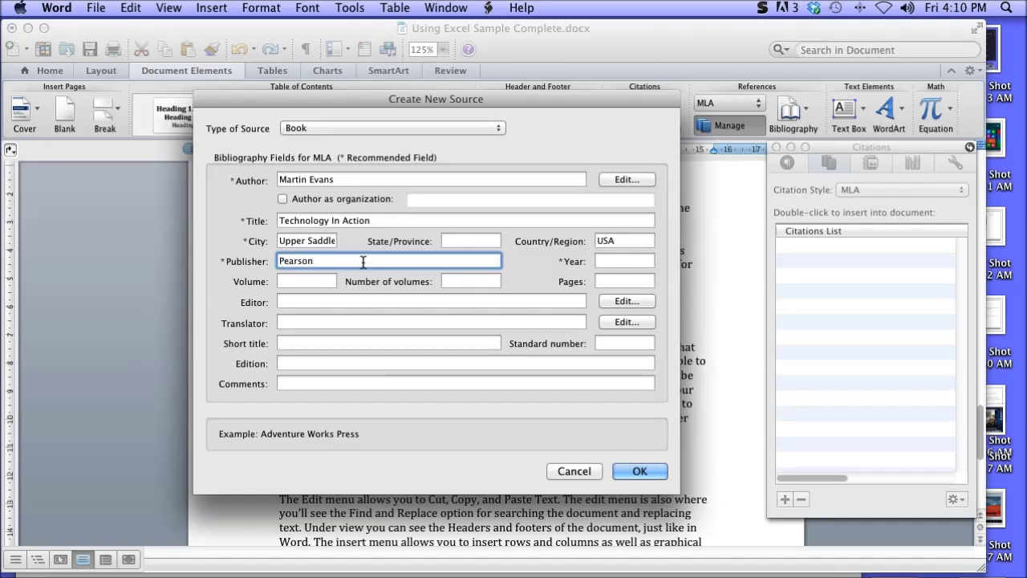
pyautogui.click(608, 260)
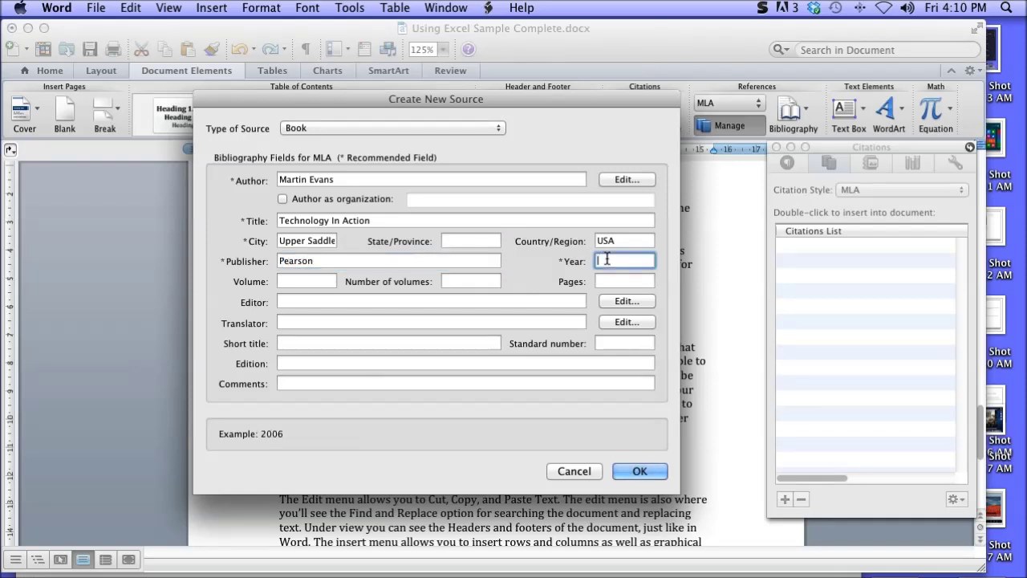
pyautogui.write('2013')
# Keep the source type as Book and save the new source.
pyautogui.click(478, 126)
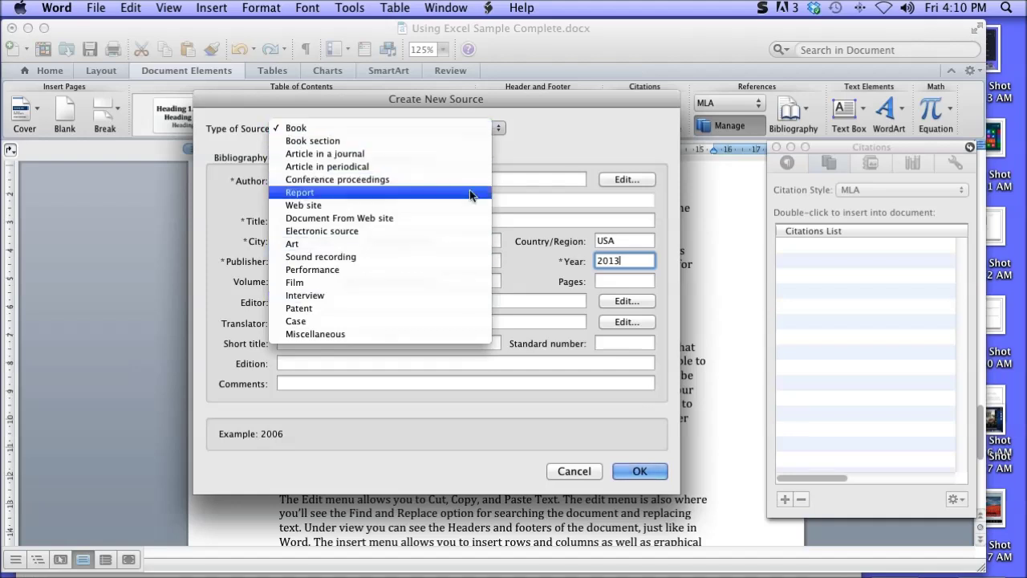
pyautogui.click(464, 129)
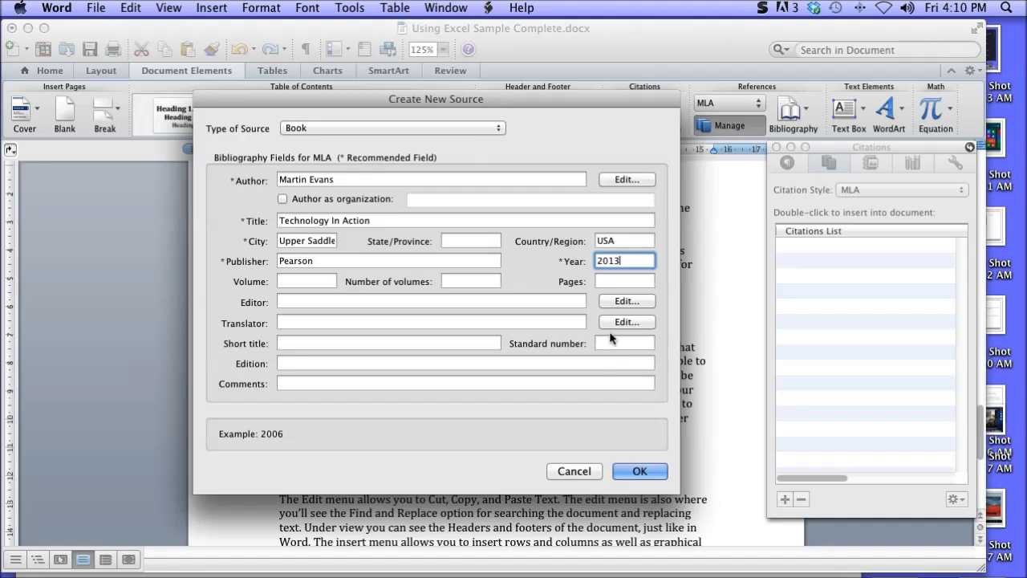
pyautogui.click(644, 472)
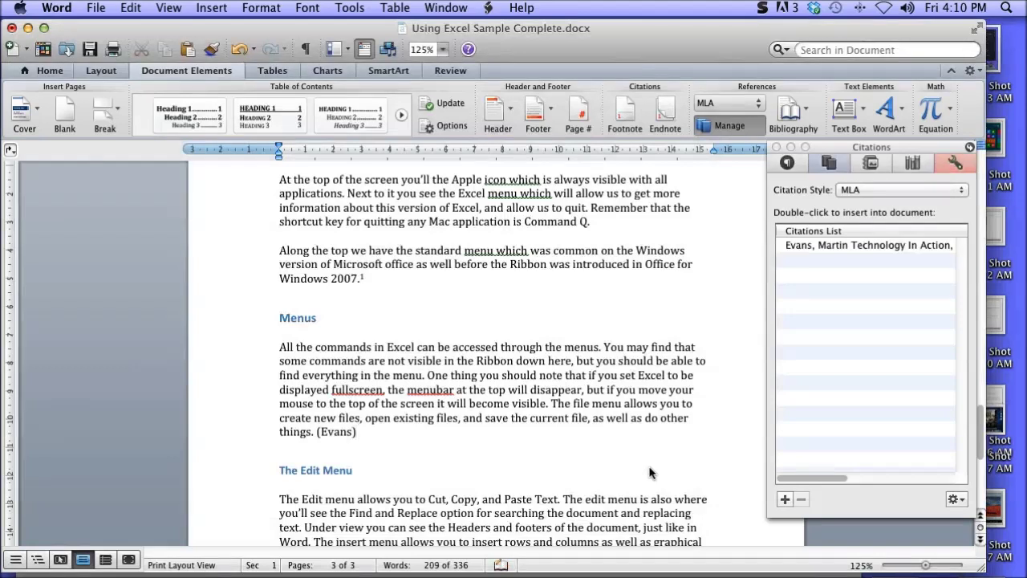
# Close the Citations panel, review the (Evans) citation's options, and show the Bibliography gallery.
pyautogui.click(860, 249)
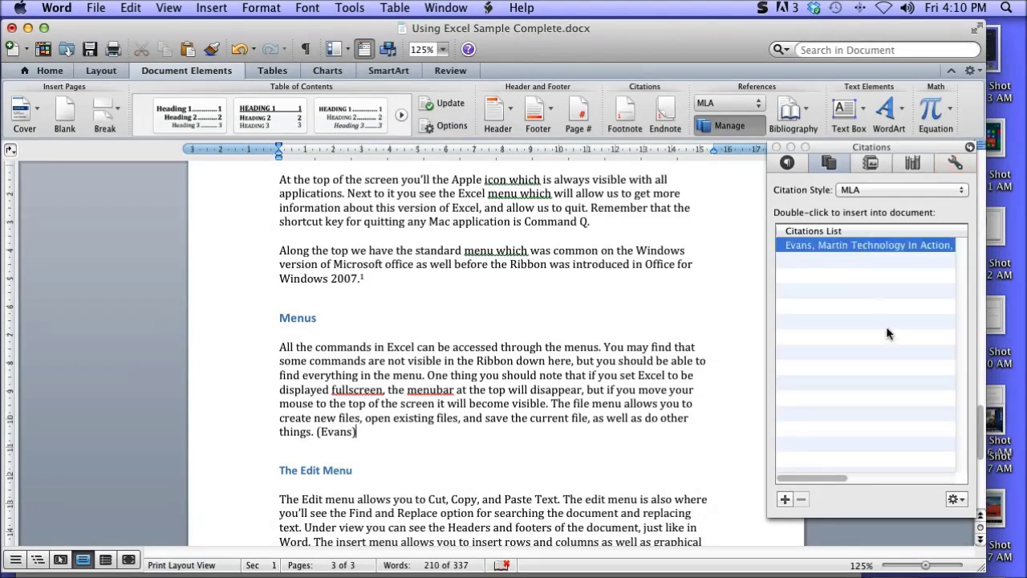
pyautogui.click(776, 147)
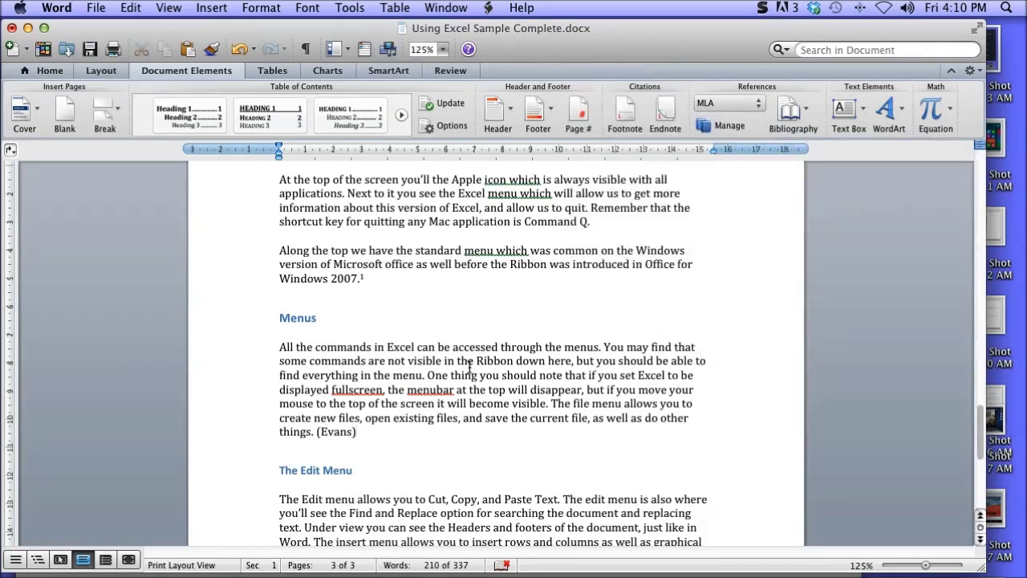
pyautogui.click(338, 432)
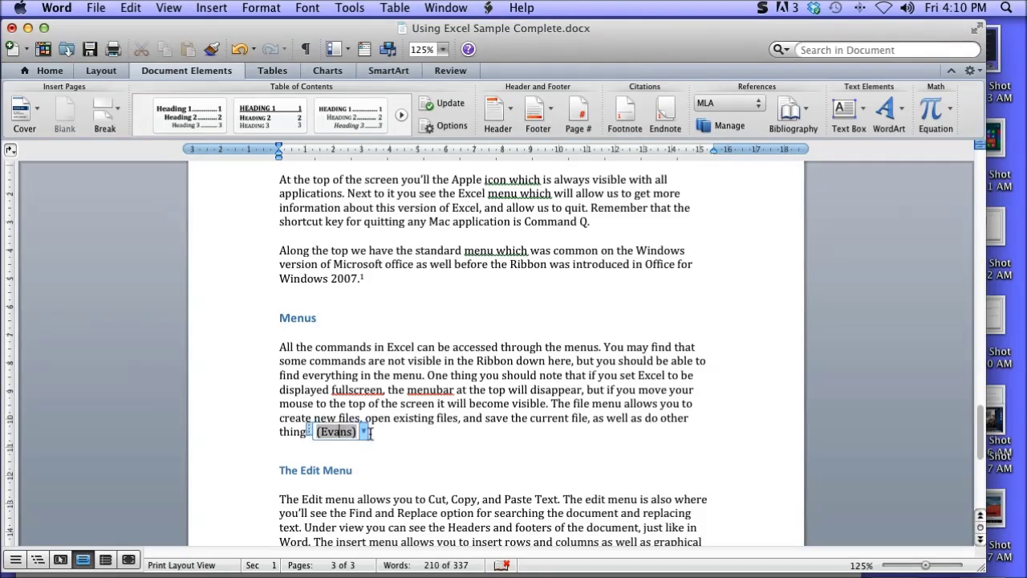
pyautogui.click(364, 433)
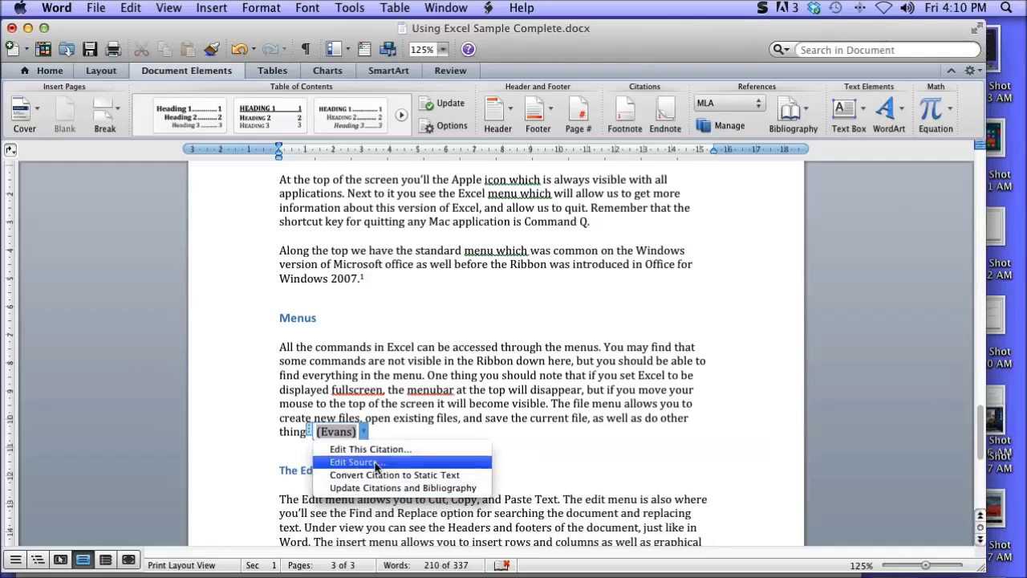
pyautogui.click(408, 434)
pyautogui.click(440, 390)
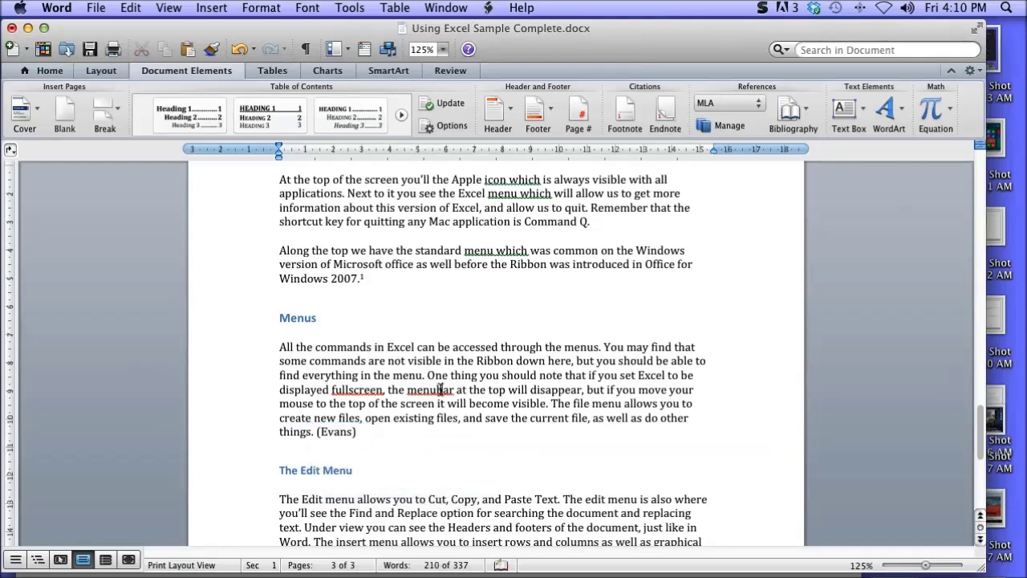
pyautogui.click(806, 114)
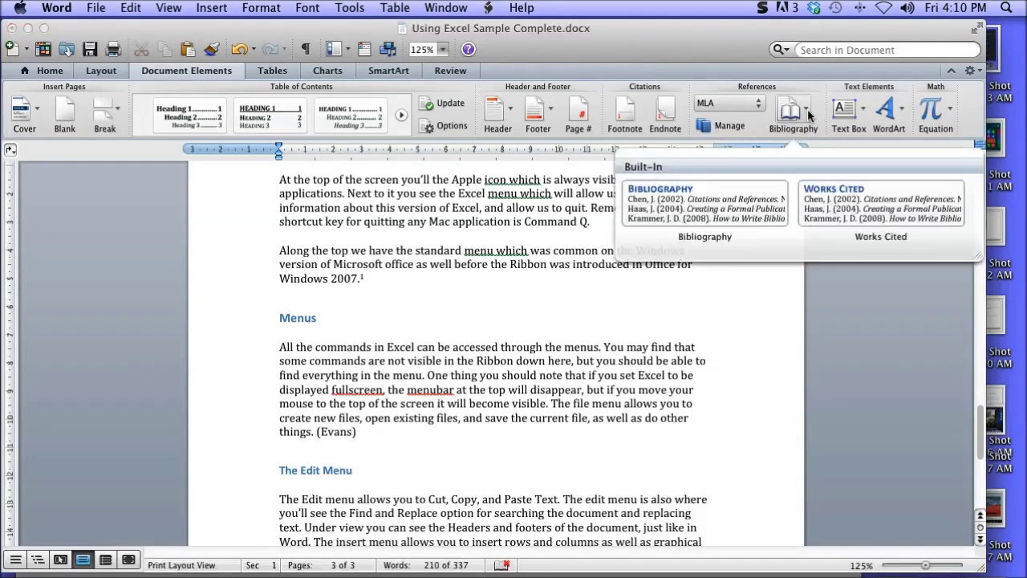
# Undo the bibliography that was inserted inside the Menus paragraph.
pyautogui.click(759, 211)
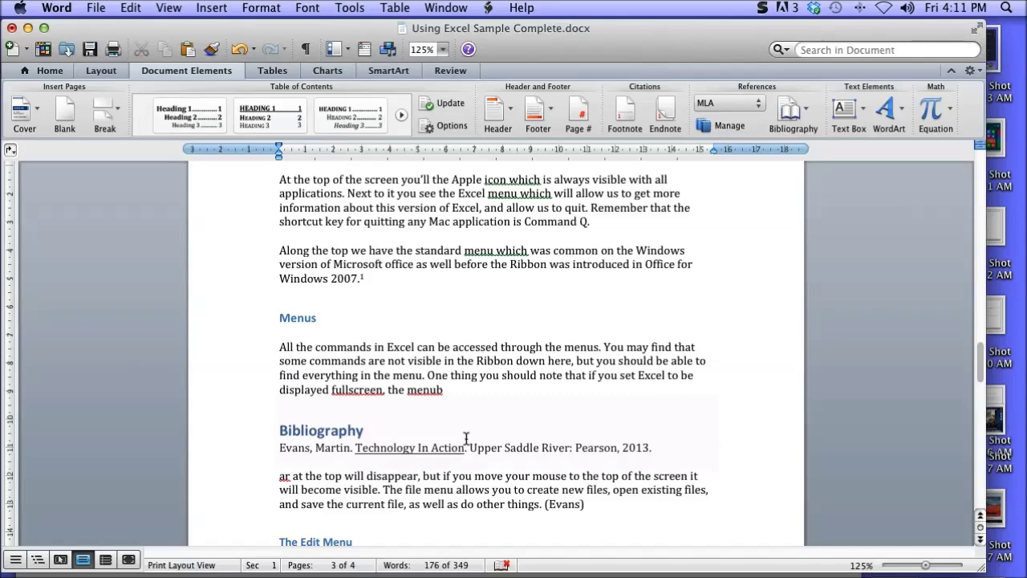
pyautogui.press('super+z')
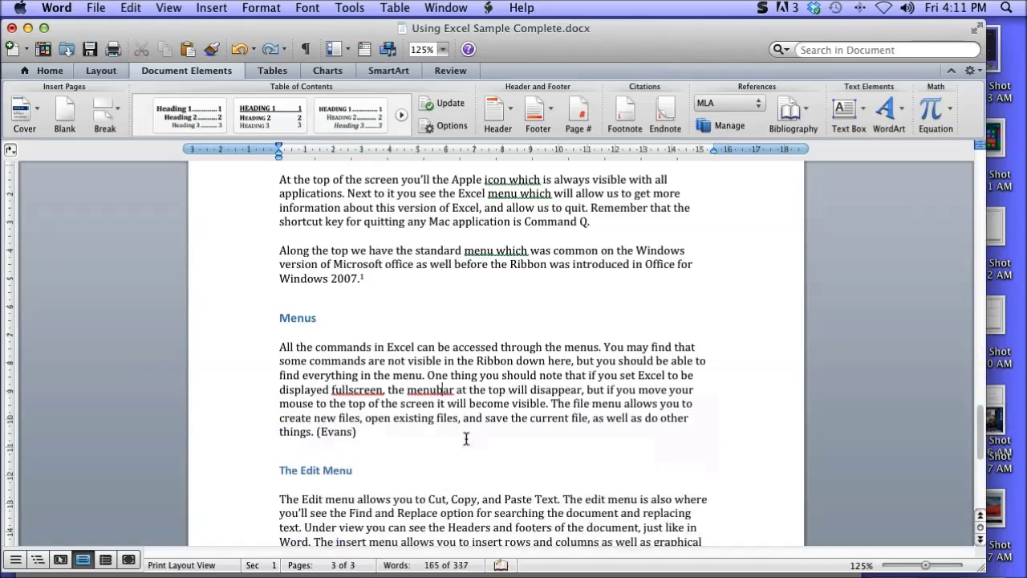
pyautogui.scroll(-8, 465, 438)
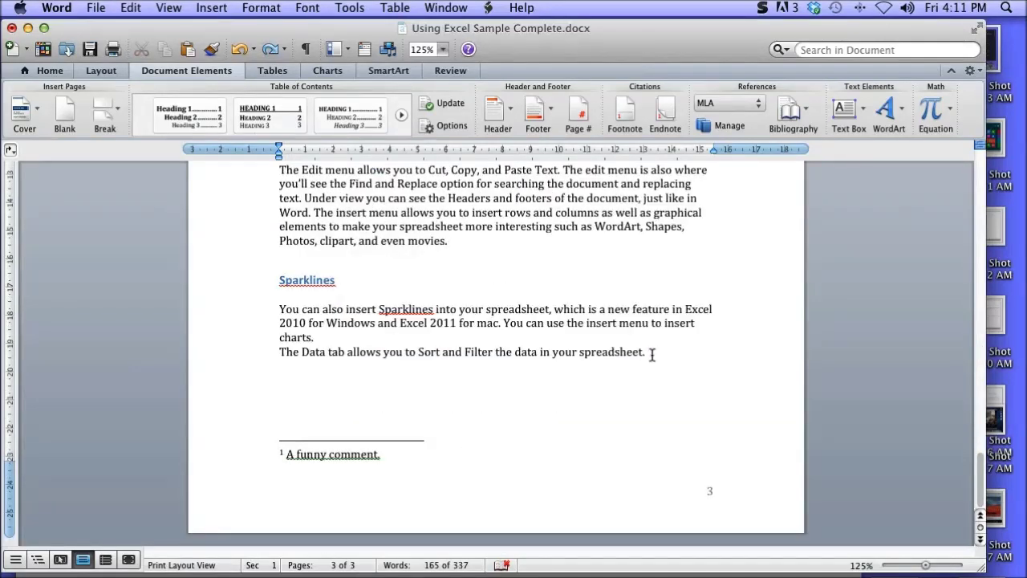
# Add a page break after the last sentence and insert a Bibliography on new page 4.
pyautogui.click(652, 355)
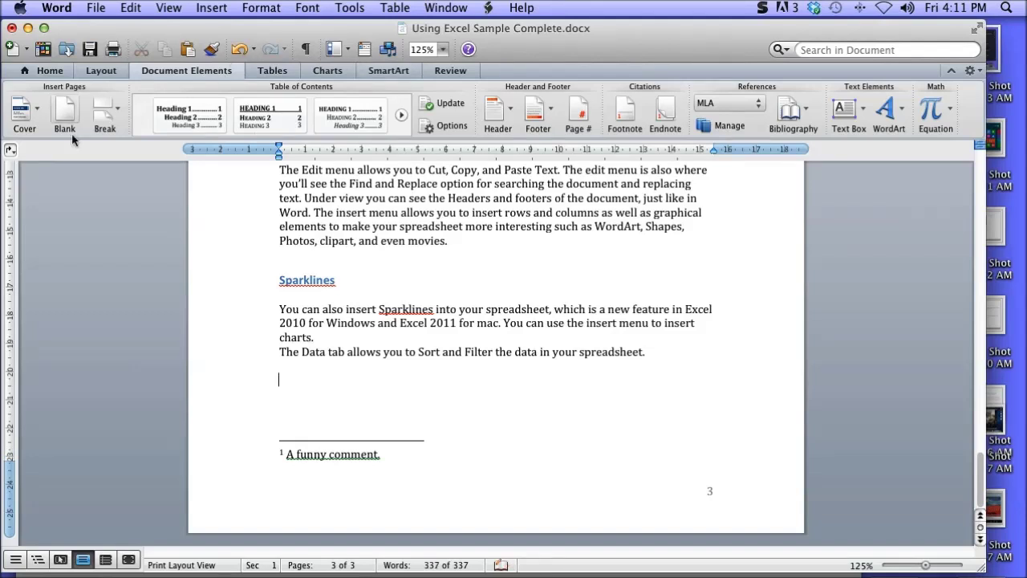
pyautogui.click(105, 114)
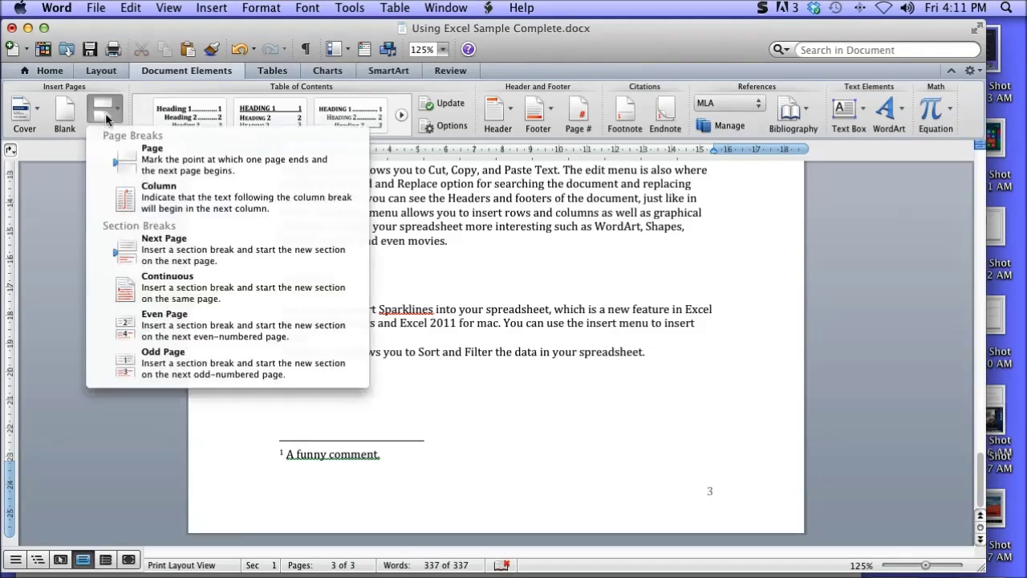
pyautogui.click(126, 155)
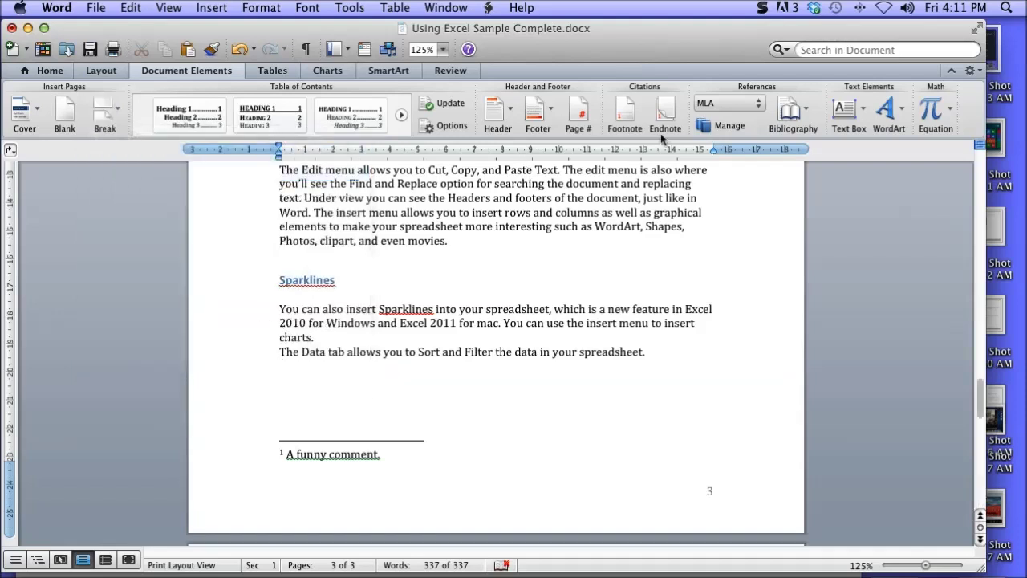
pyautogui.click(790, 122)
pyautogui.click(761, 207)
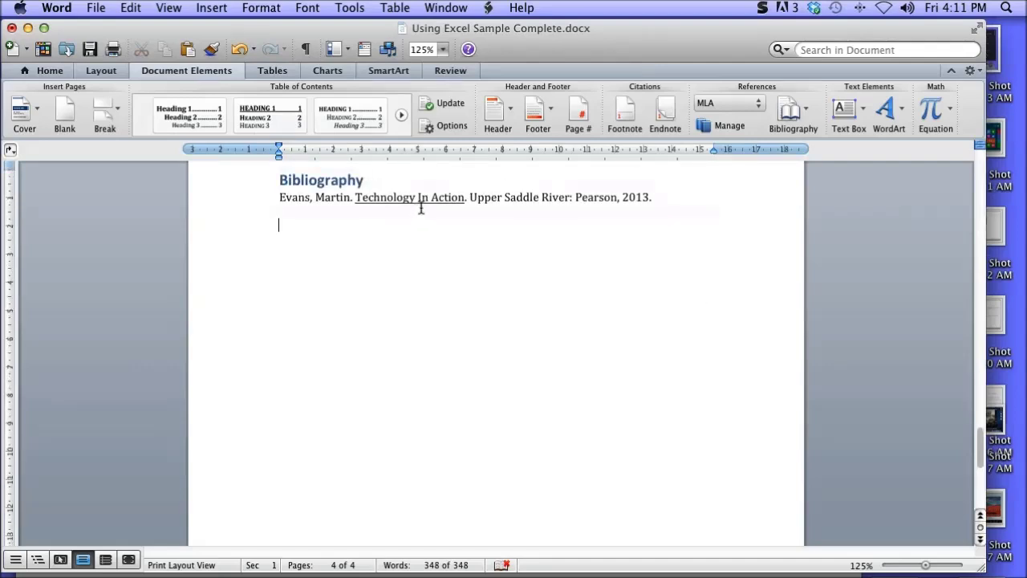
# Change the citation style from MLA to APA so the citation reads (Evans, 2013).
pyautogui.click(757, 104)
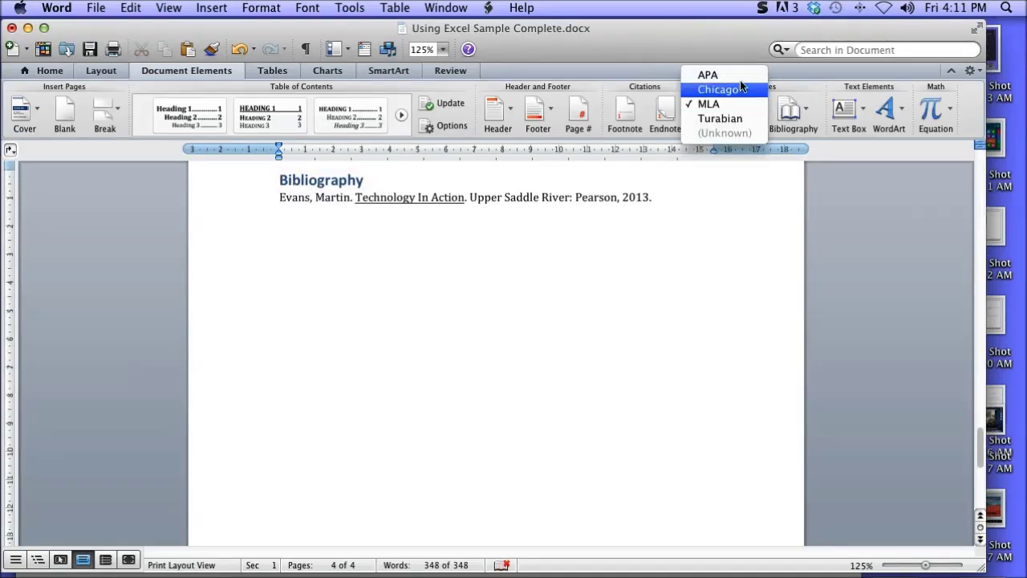
pyautogui.click(739, 78)
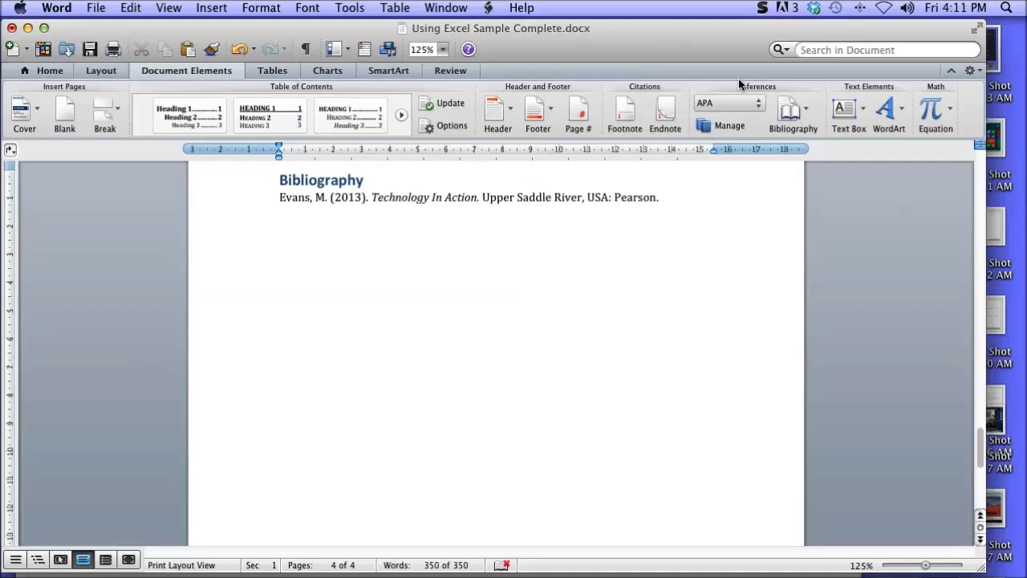
pyautogui.scroll(15, 724, 258)
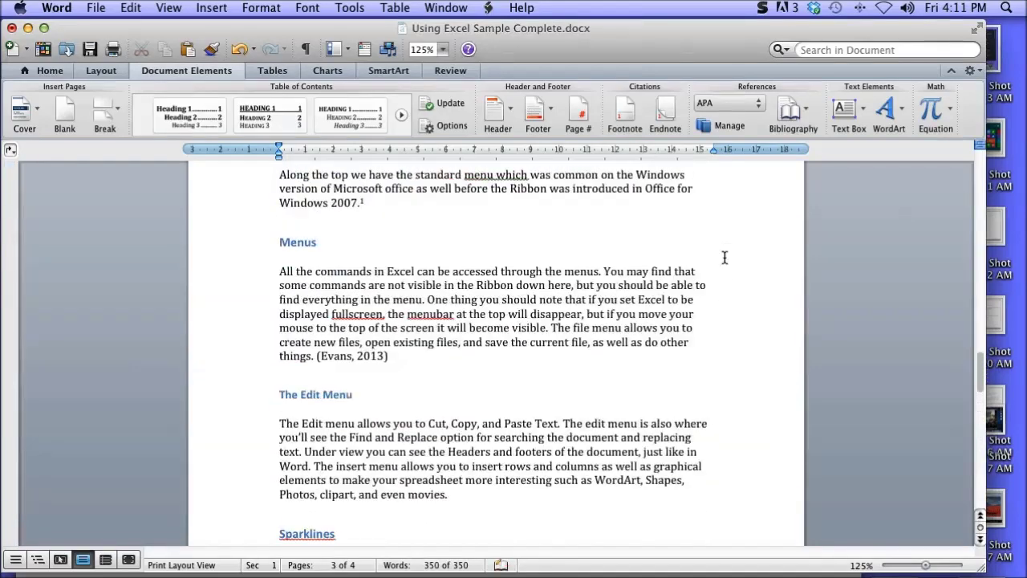
pyautogui.scroll(-4, 725, 258)
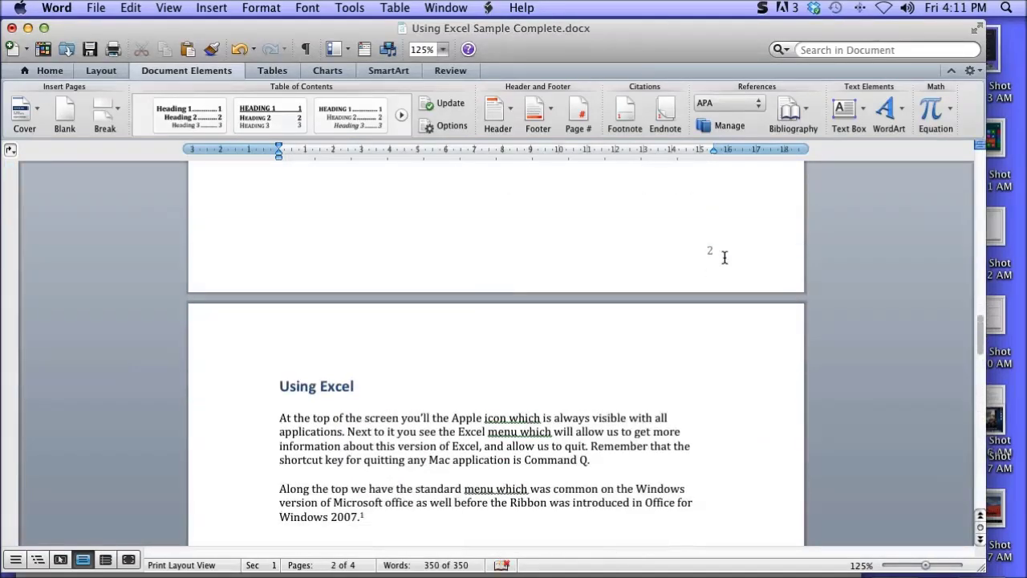